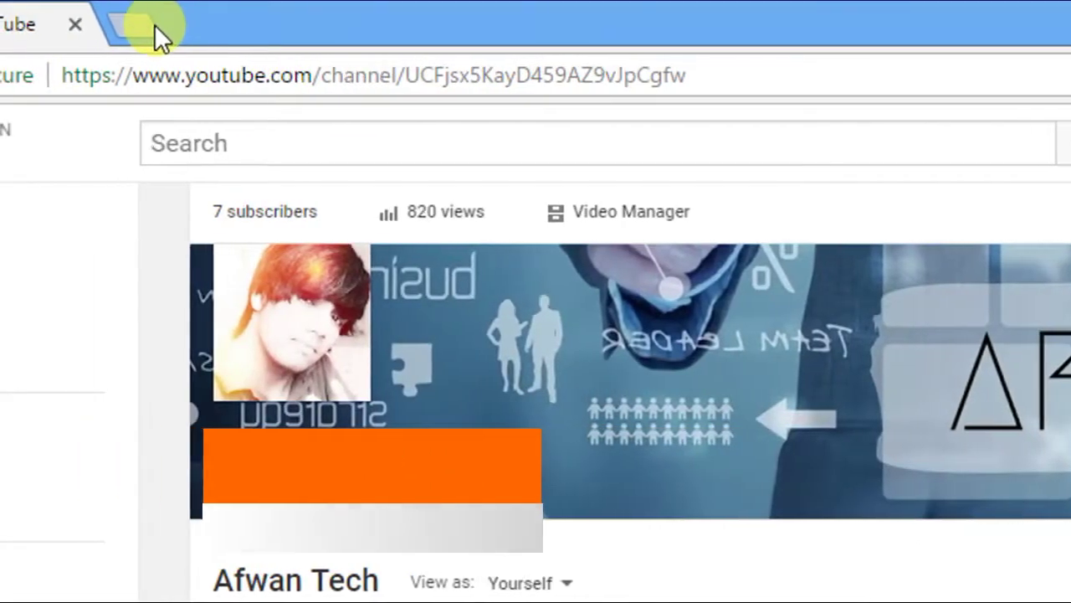
In a new tab, go to Chrome's Extensions settings and reach the Chrome Web Store
click(156, 25)
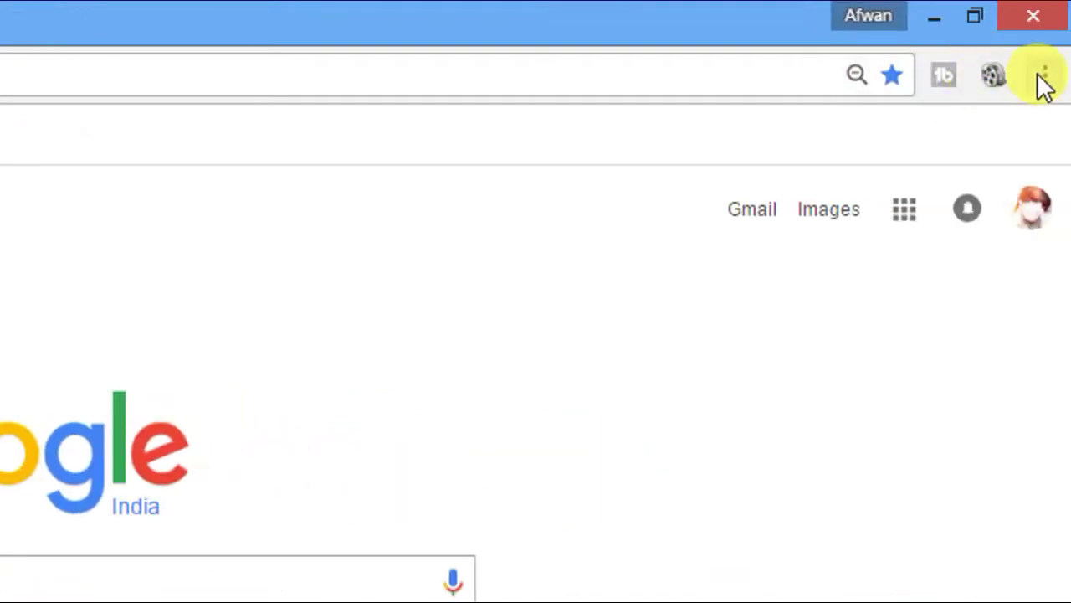
click(1043, 80)
click(770, 511)
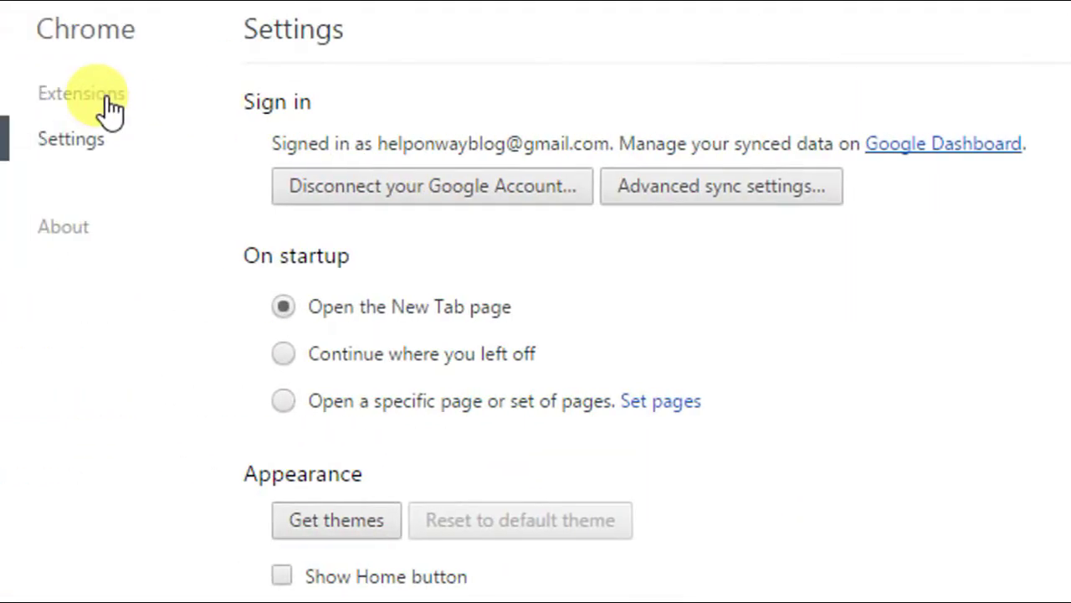
click(106, 96)
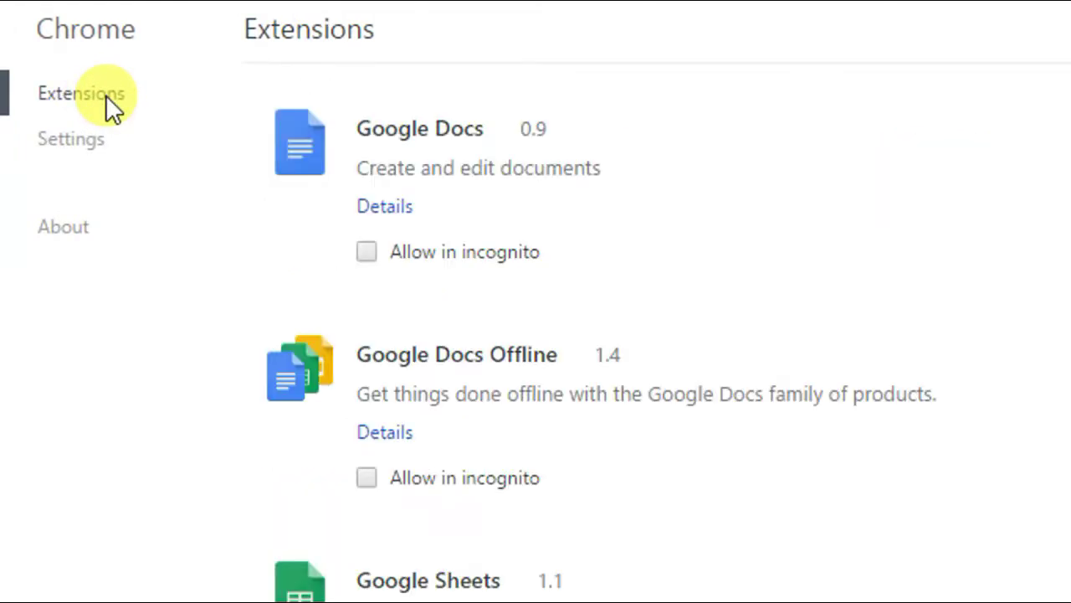
scroll(640, 267, down, 10)
scroll(586, 485, down, 5)
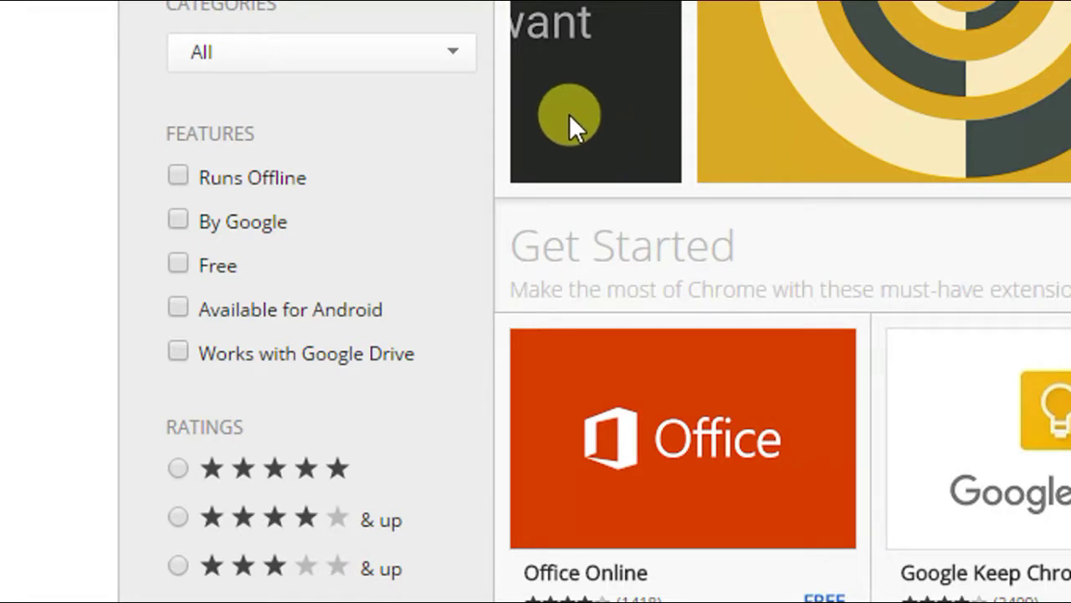
scroll(460, 83, up, 5)
Search the Web Store for 'Video Downloader professional' and open the startpage24.com result
click(158, 48)
text(Video Downloader professional)
click(177, 90)
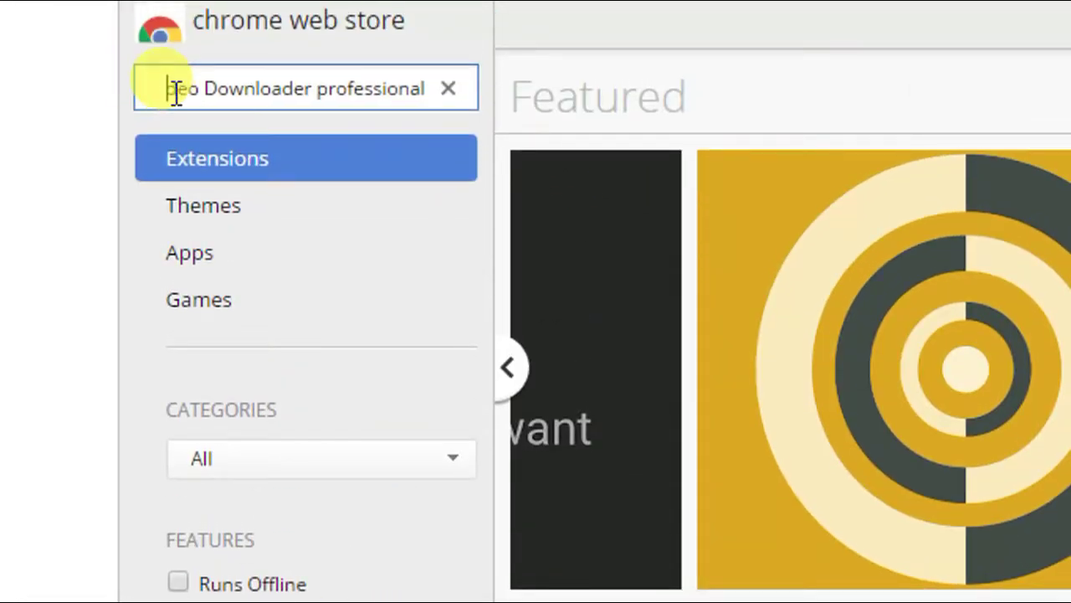
text(Extension)
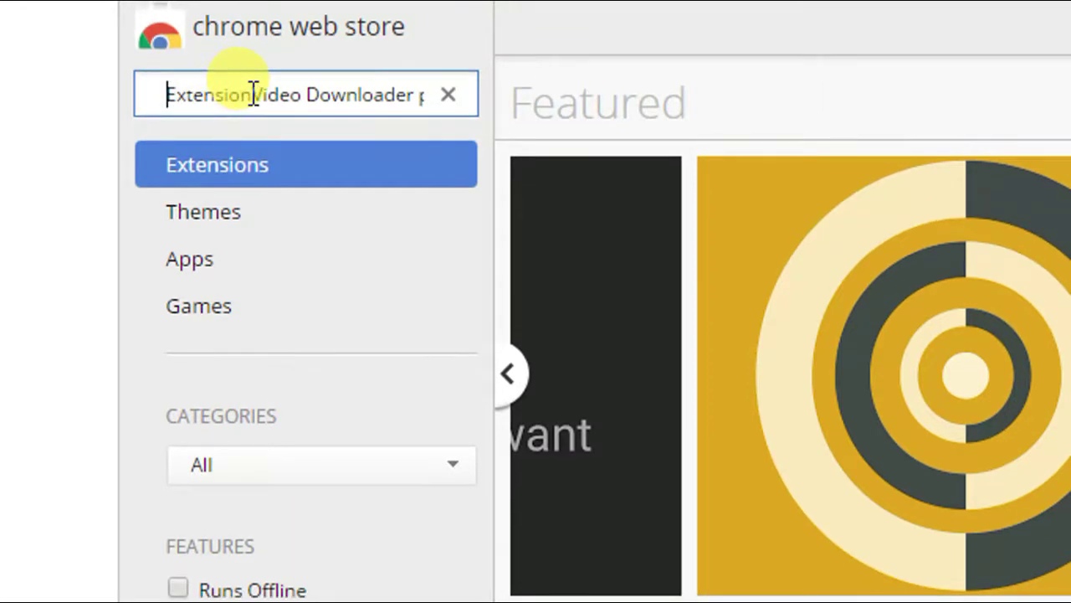
drag(252, 92, 108, 96)
key(BackSpace)
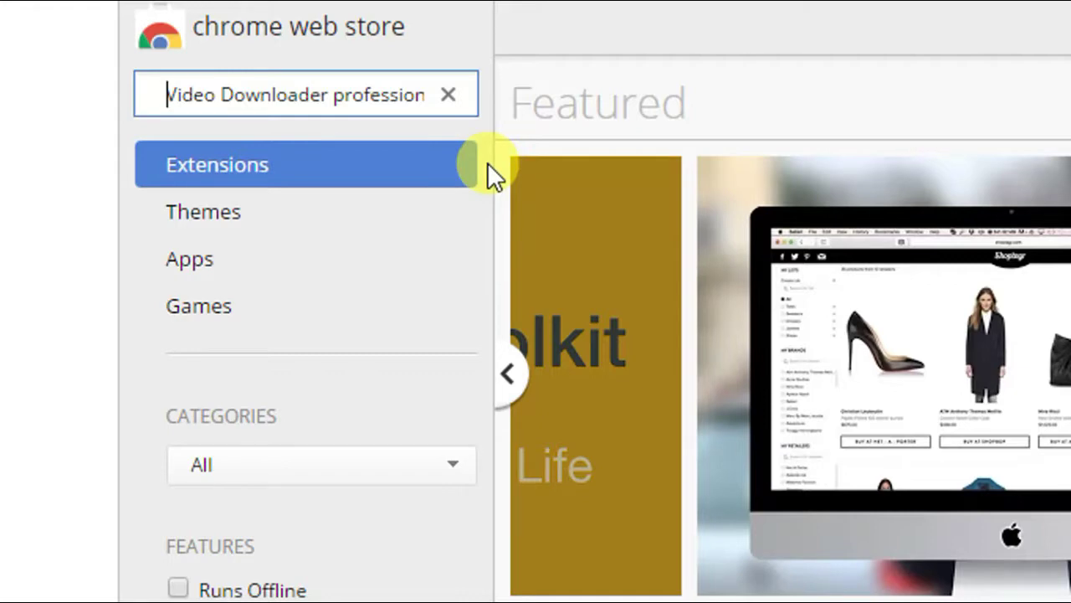
key(Return)
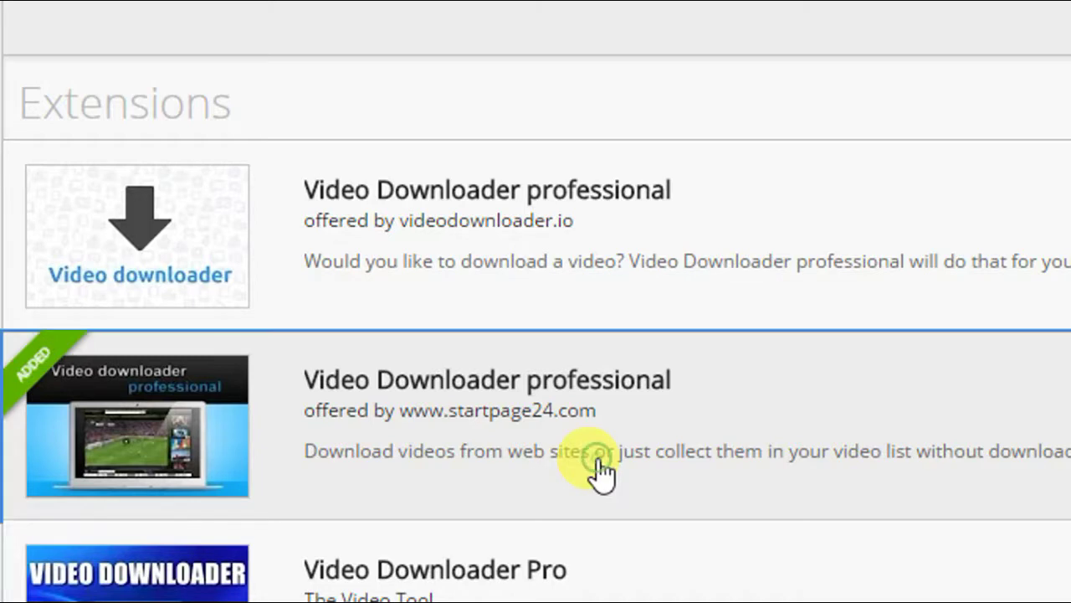
click(599, 459)
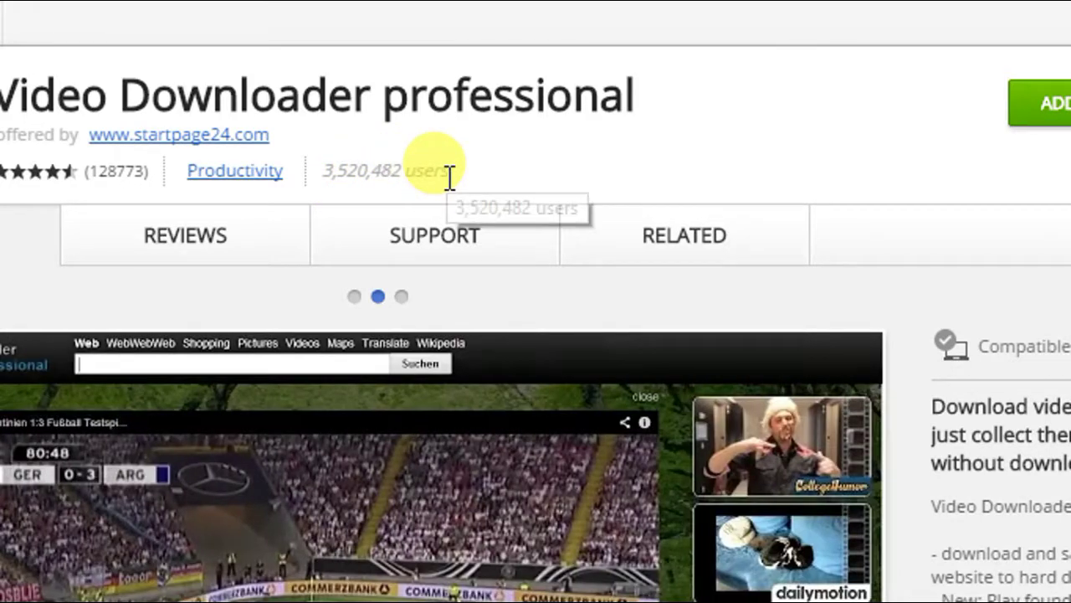
mouse_move(993, 75)
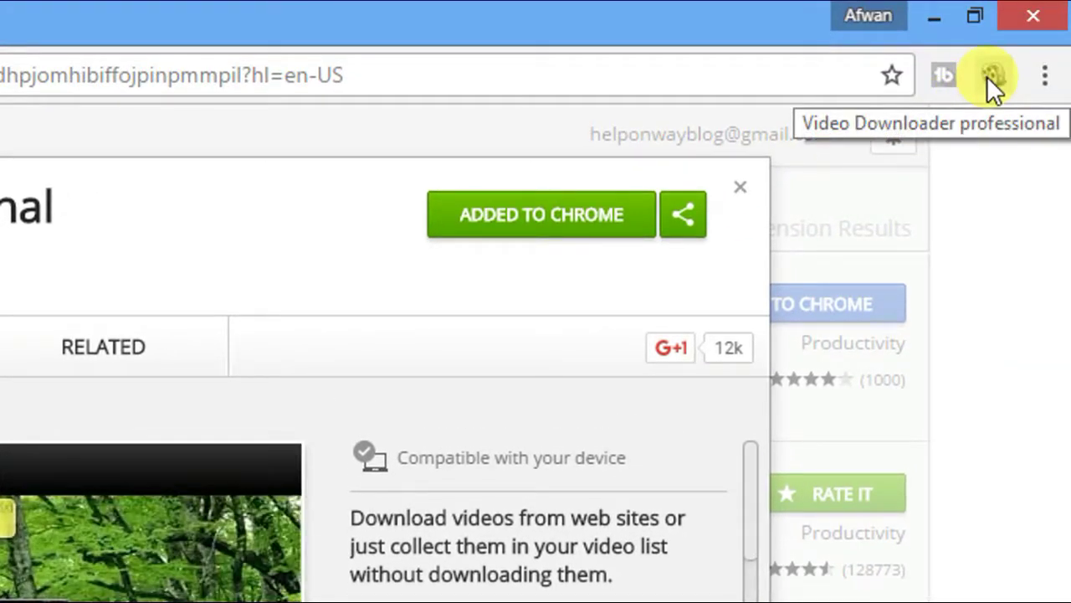
Close the extension's detail page and start a new browser tab
click(741, 194)
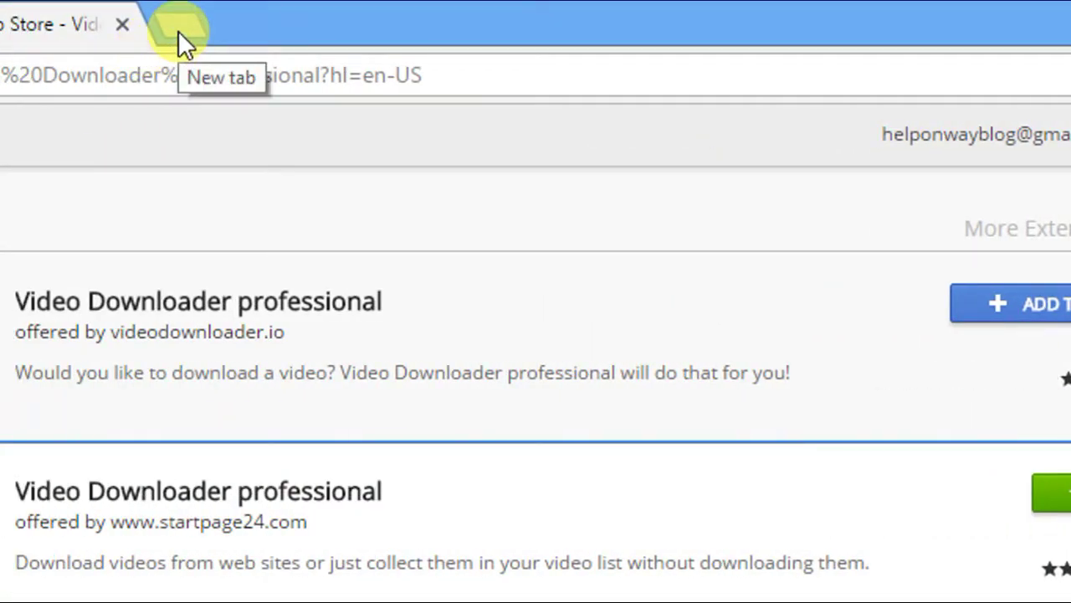
click(179, 32)
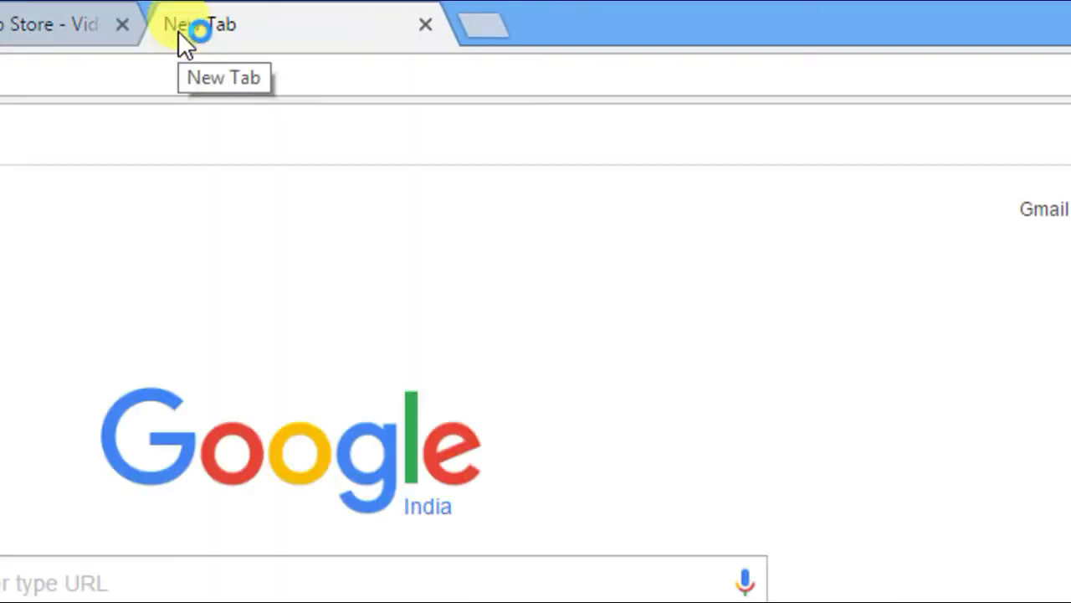
Go to YouTube and open the downloader's information page for the FanFest 2017 video
text(you)
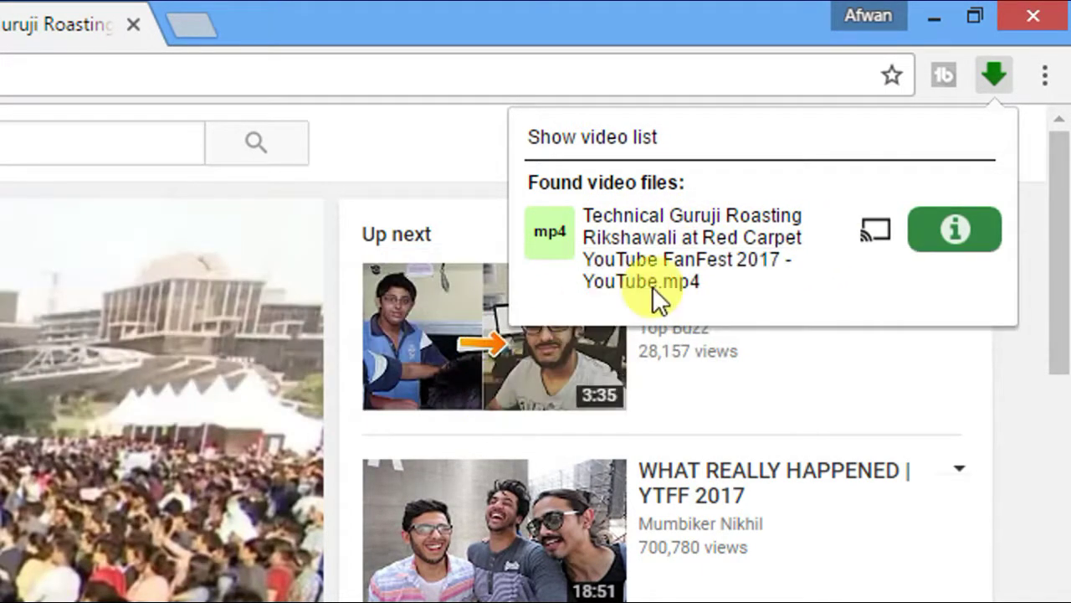
click(954, 239)
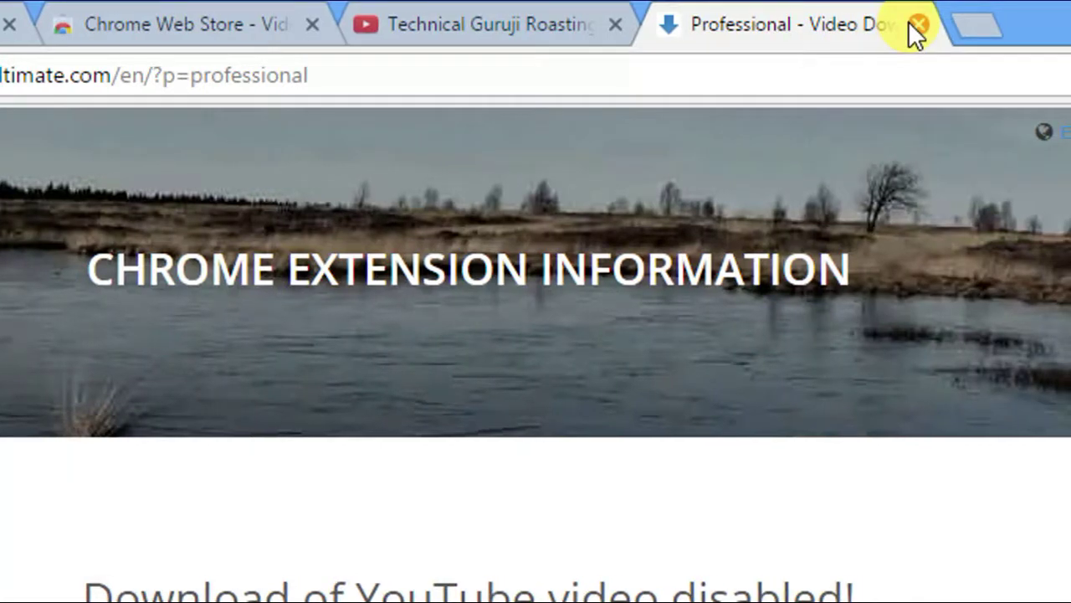
Close the information and YouTube tabs, then search 'vimeo' in a new tab
click(917, 25)
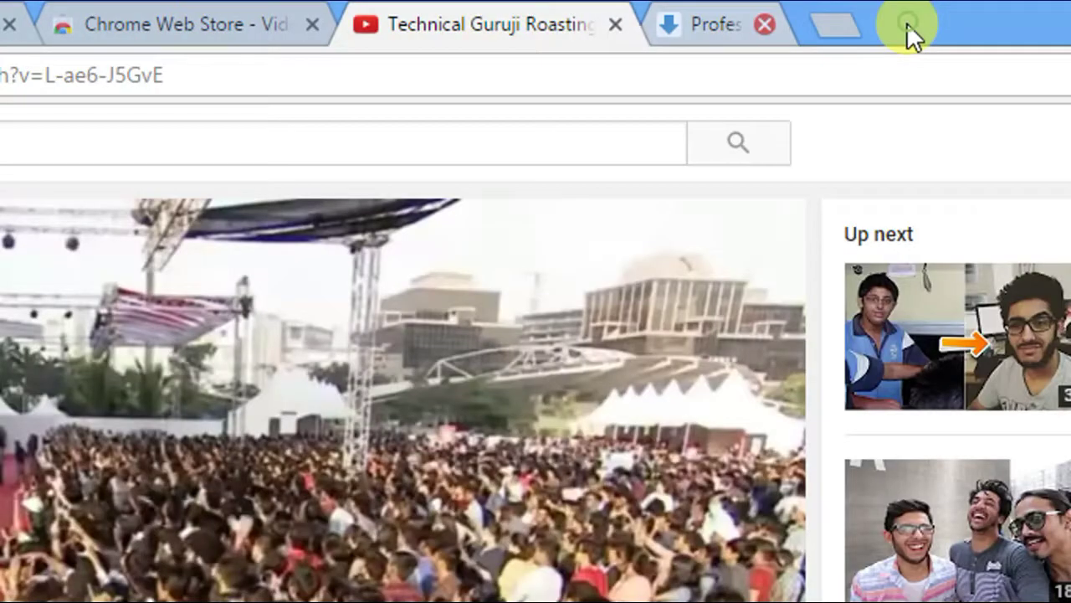
click(616, 25)
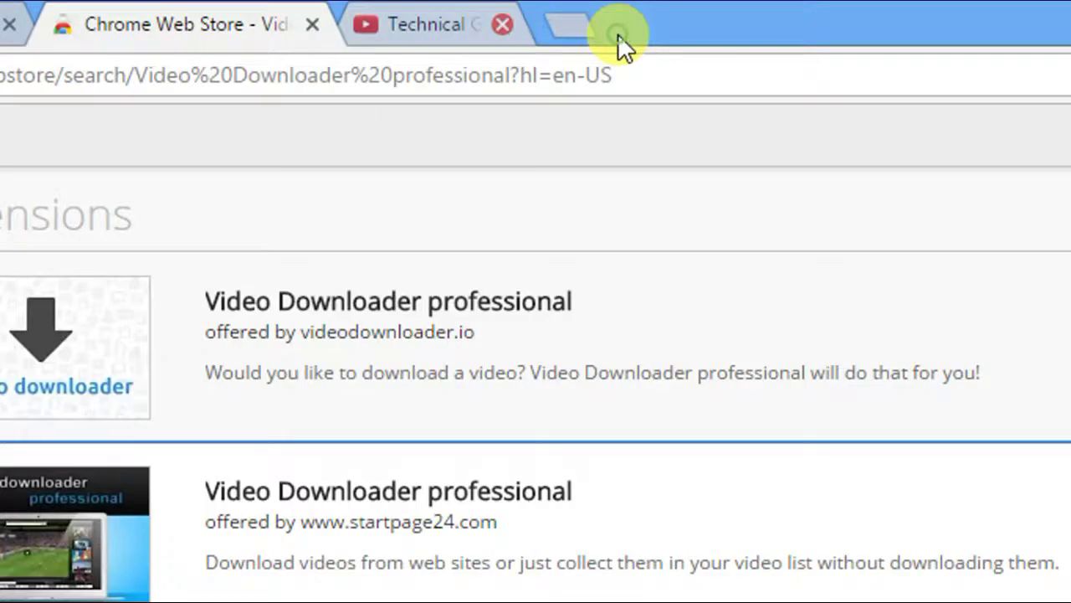
click(388, 35)
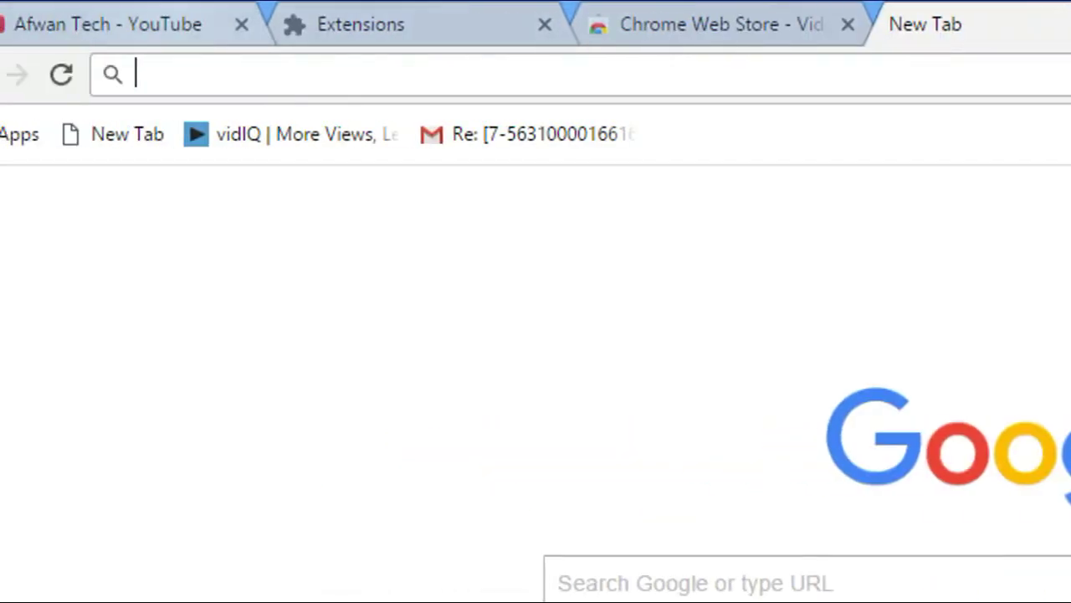
text(v)
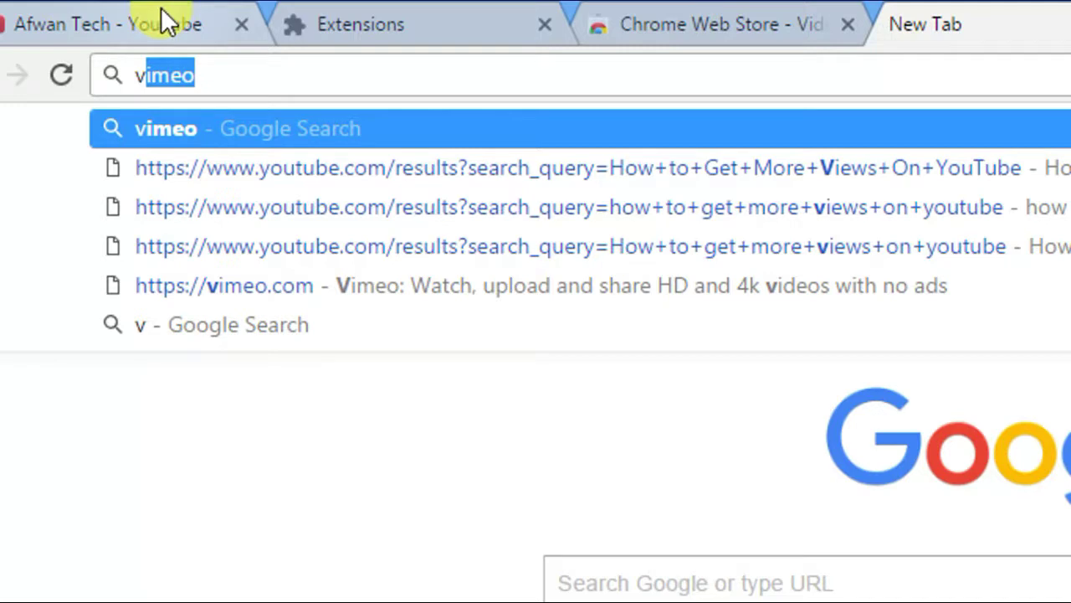
text(imeo)
key(Return)
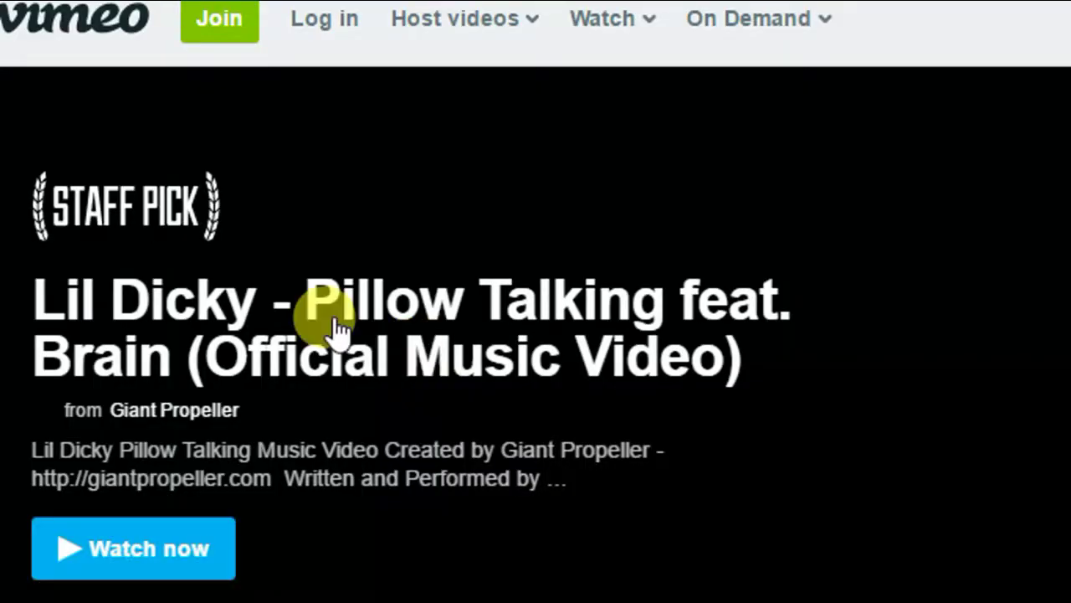
Scroll to Vimeo's Staff Picks and open the MEDICINE video
scroll(925, 514, down, 2)
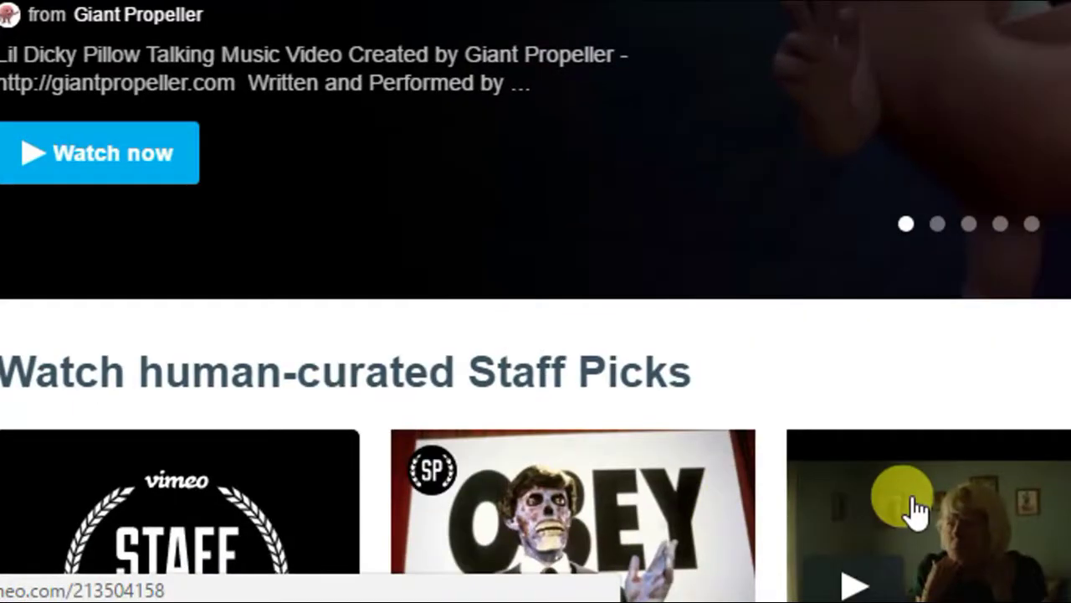
scroll(911, 485, down, 4)
click(840, 114)
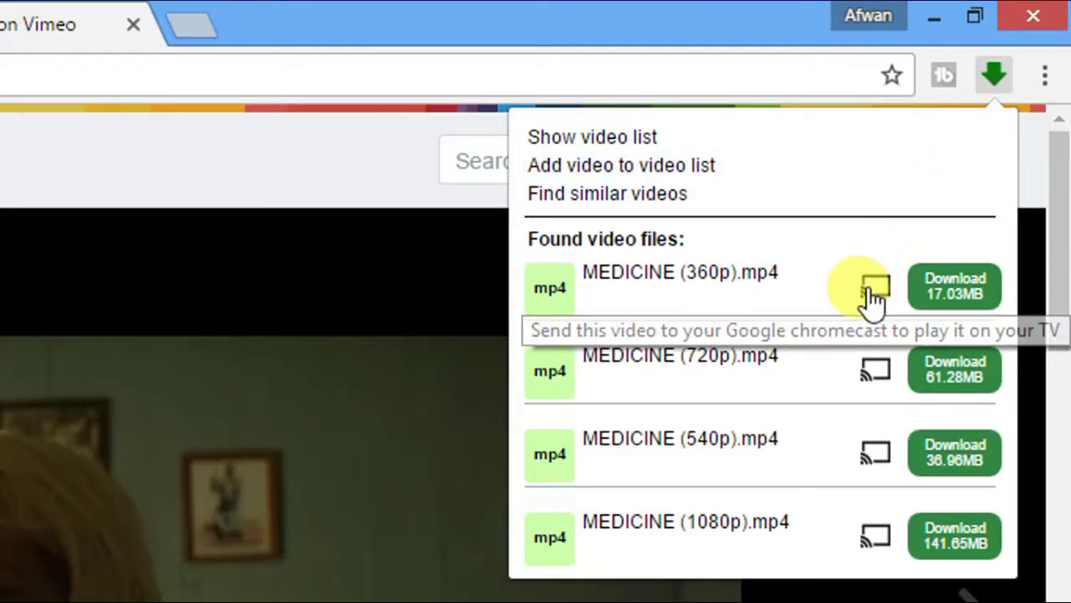
Download the 17.03 MB file MEDICINE (360p).mp4
click(944, 292)
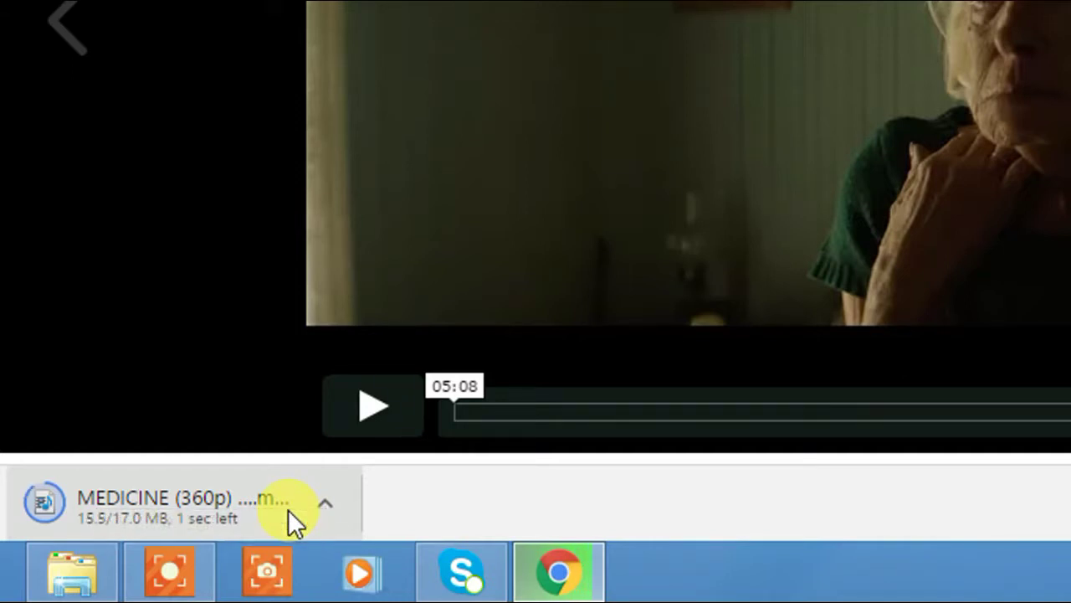
Play the downloaded MEDICINE (360p) file in Windows Media Player and pause at 0:04
click(288, 509)
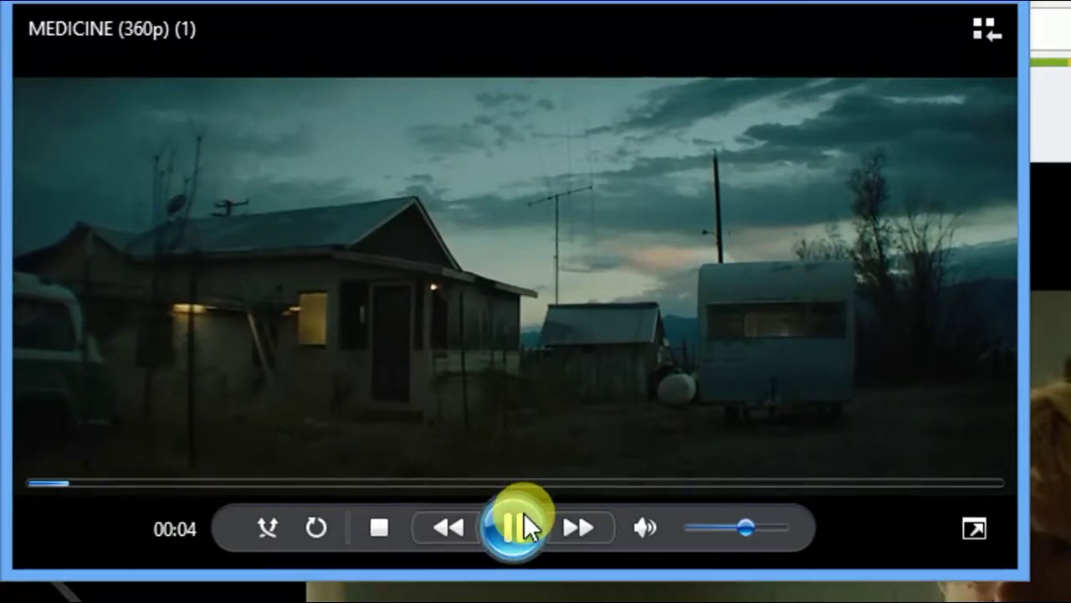
click(517, 526)
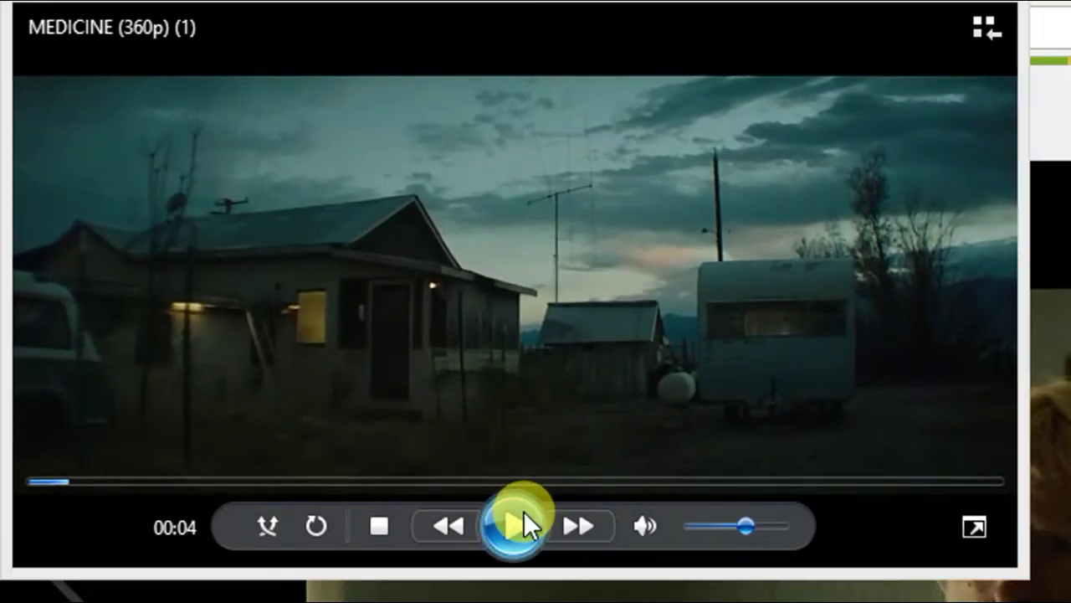